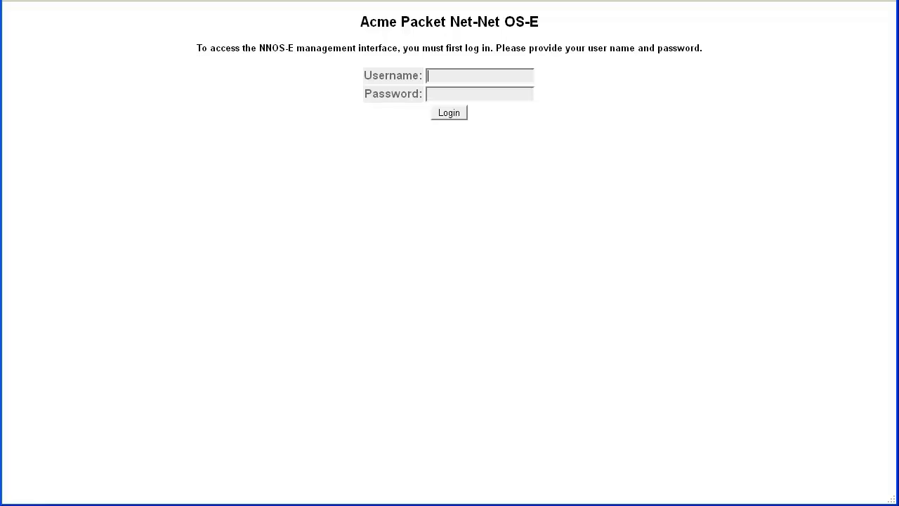
Step: Log in to the NNOS-E management interface as sbcadmin with the account password
{"action": "type", "text": "sbcadmin"}
{"action": "key", "text": "Tab"}
{"action": "key", "text": "Return"}
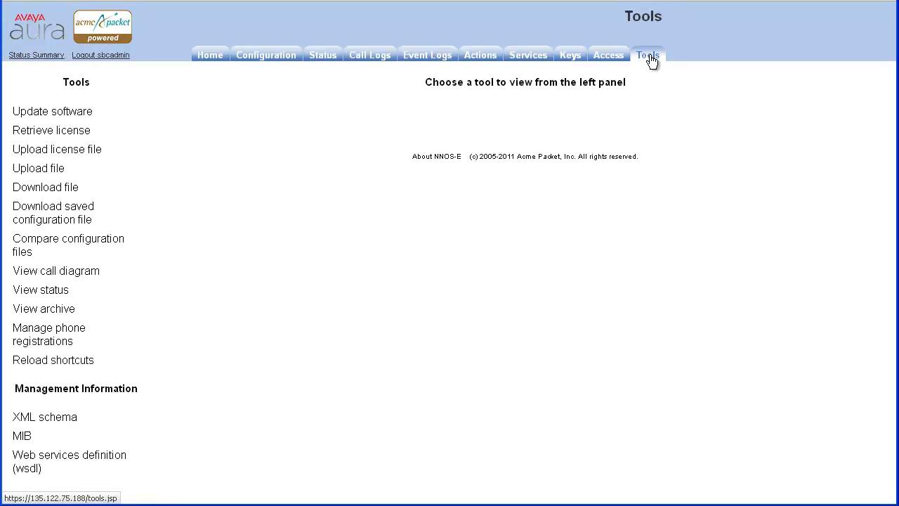
Step: Choose cxc-BOX_ID_UPDATED.cfg from the Avaya Mentor folder as the file to upload to Net-Net OS-E
{"action": "left_click", "coordinate": [38, 169]}
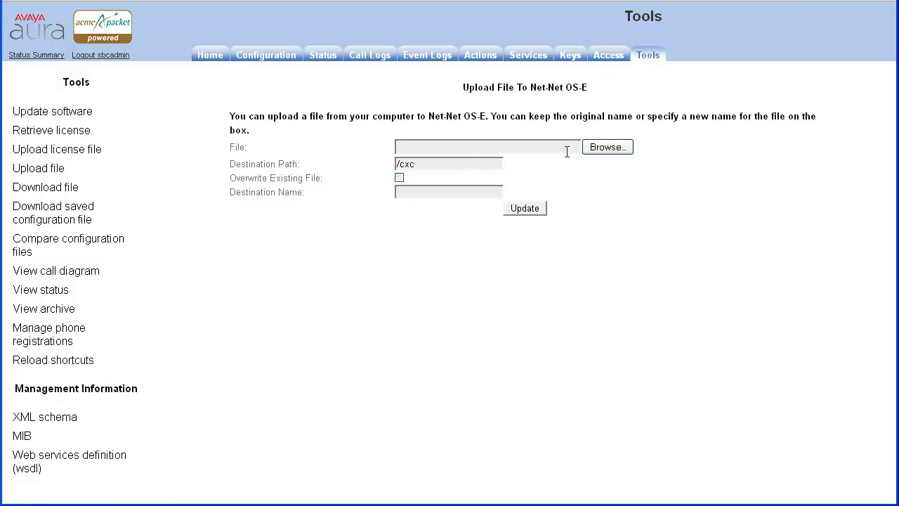
{"action": "left_click", "coordinate": [597, 149]}
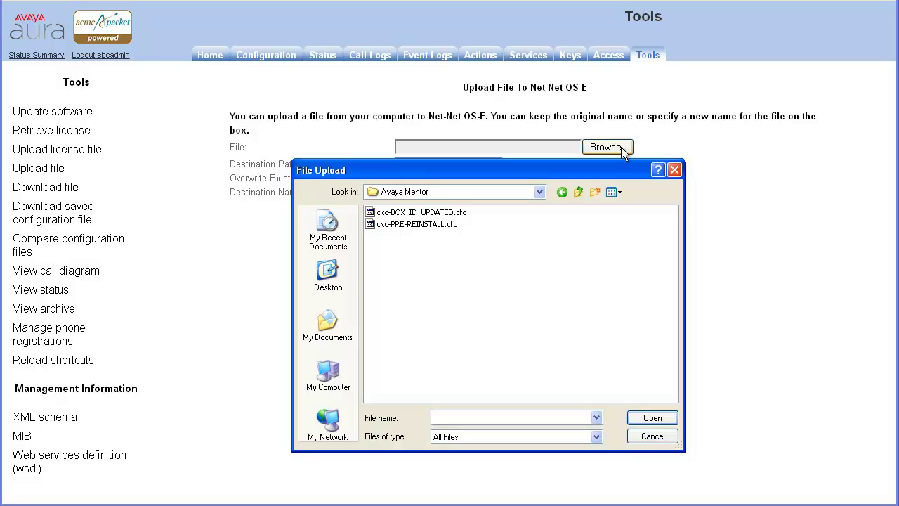
{"action": "left_click", "coordinate": [440, 213]}
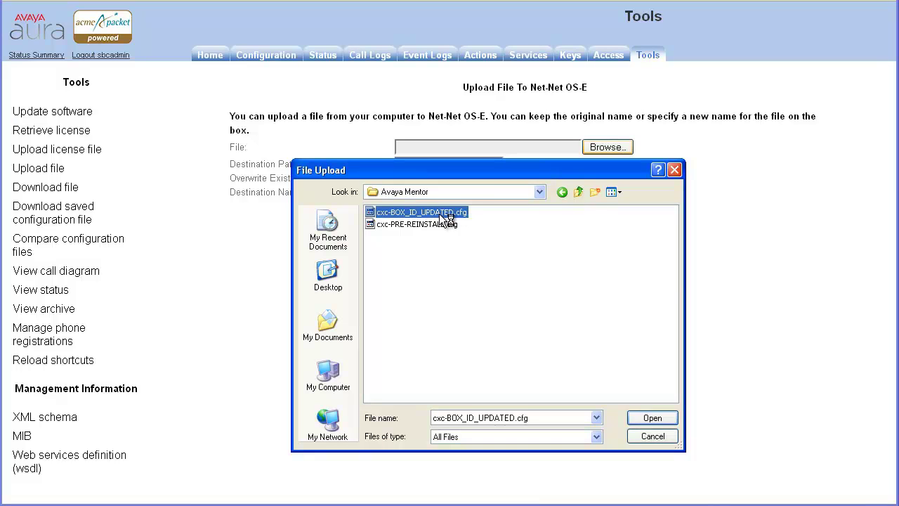
{"action": "left_click", "coordinate": [637, 414]}
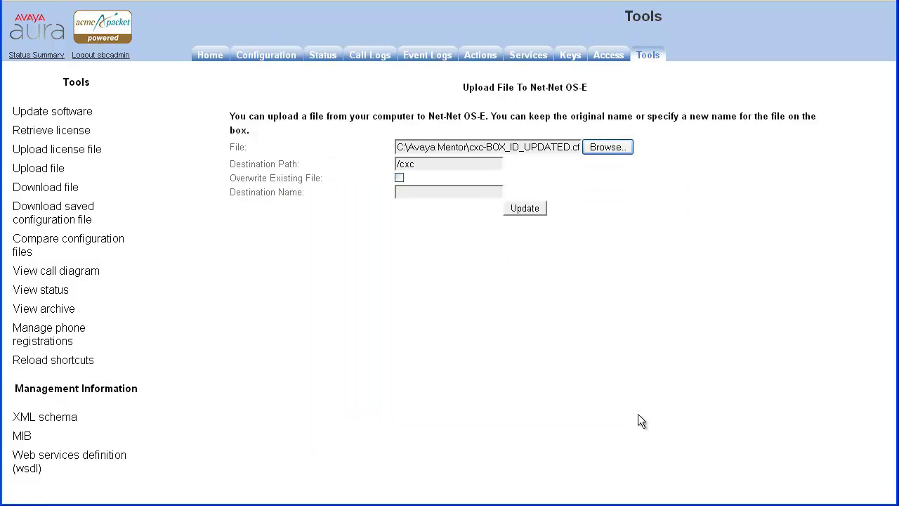
Step: Upload the chosen file to destination path /cxc_common under the destination name cxc-AVAYA_MENTOR_RESTORE.cfg
{"action": "left_click", "coordinate": [436, 160]}
{"action": "type", "text": "_common"}
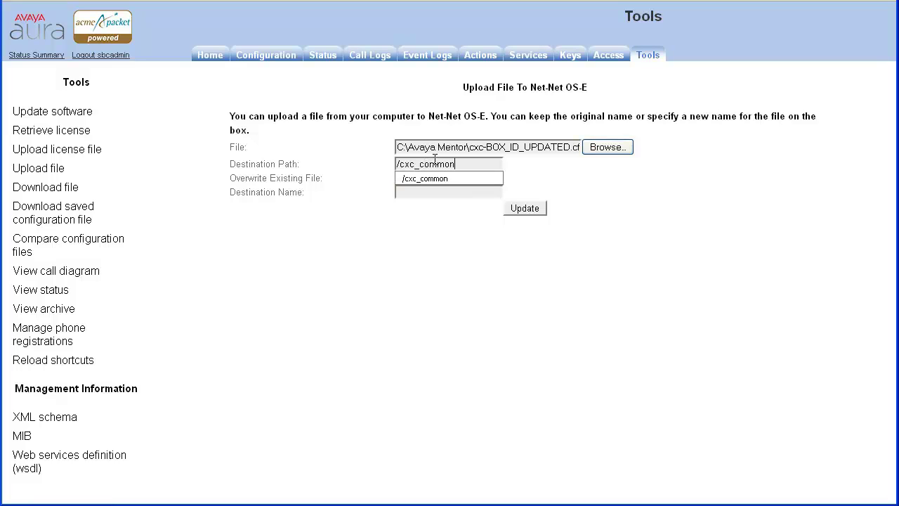
{"action": "key", "text": "Tab"}
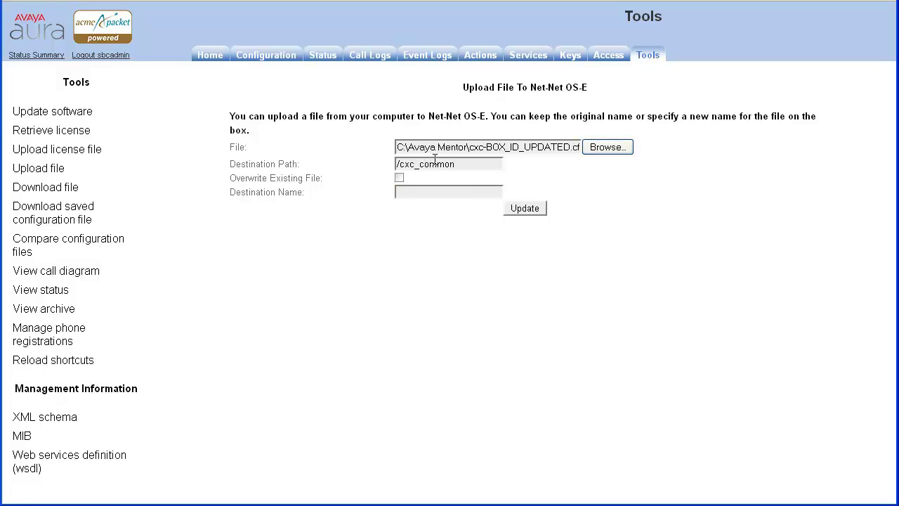
{"action": "key", "text": "Tab"}
{"action": "type", "text": "cxc-AVAYA_MENTOR_RE"}
{"action": "type", "text": "STORE.cfg"}
{"action": "left_click", "coordinate": [539, 210]}
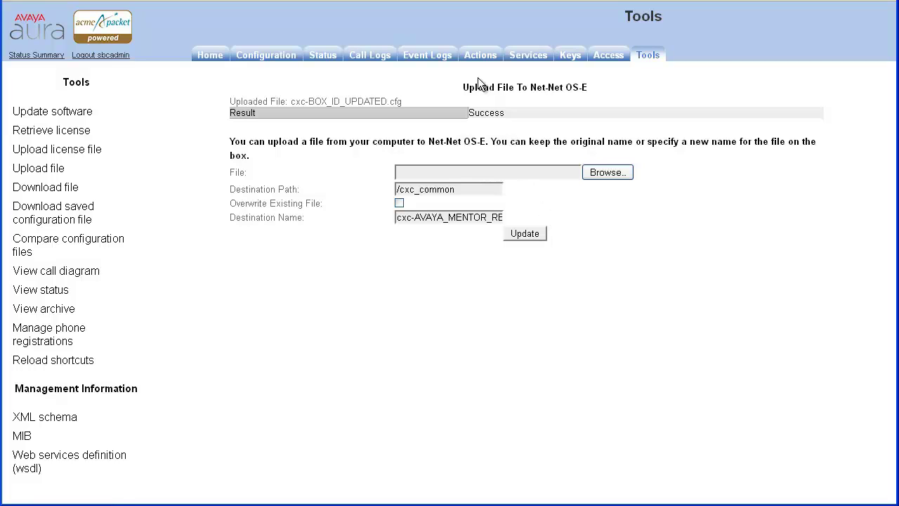
Step: Invoke the config replace action with cxc-AVAYA_MENTOR_RESTORE.cfg from the /cxc_common system directory
{"action": "left_click", "coordinate": [476, 60]}
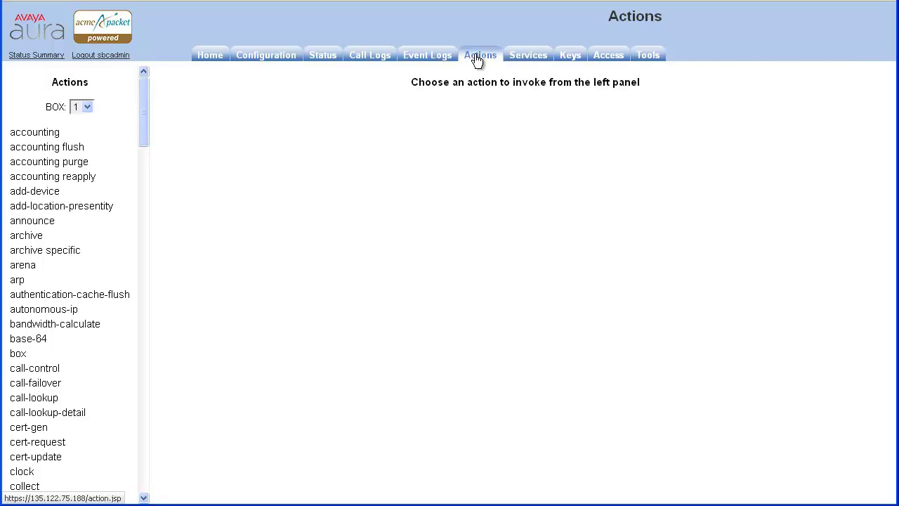
{"action": "scroll", "coordinate": [112, 151], "scroll_direction": "down", "scroll_amount": 5}
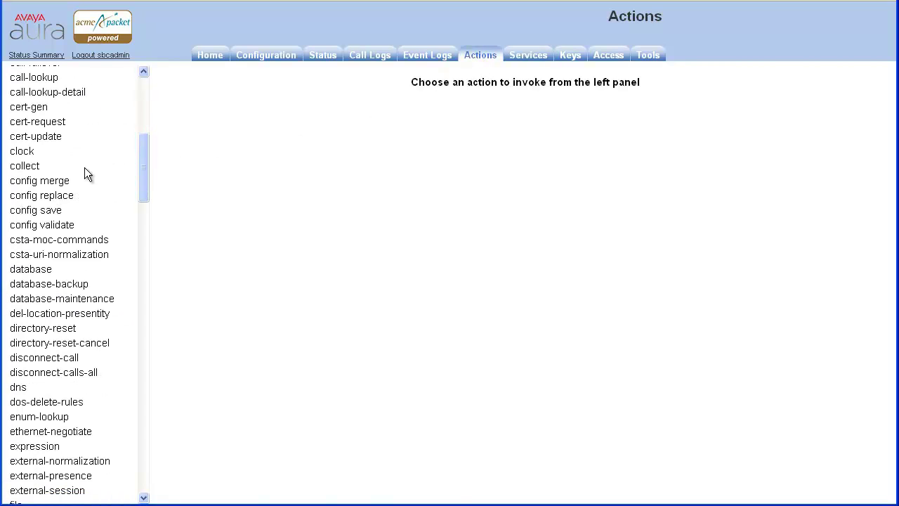
{"action": "left_click", "coordinate": [61, 201]}
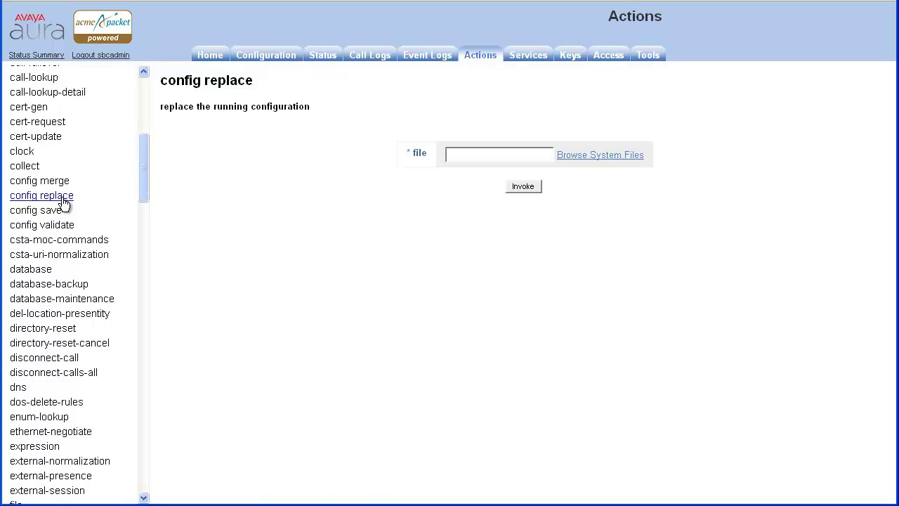
{"action": "left_click", "coordinate": [579, 160]}
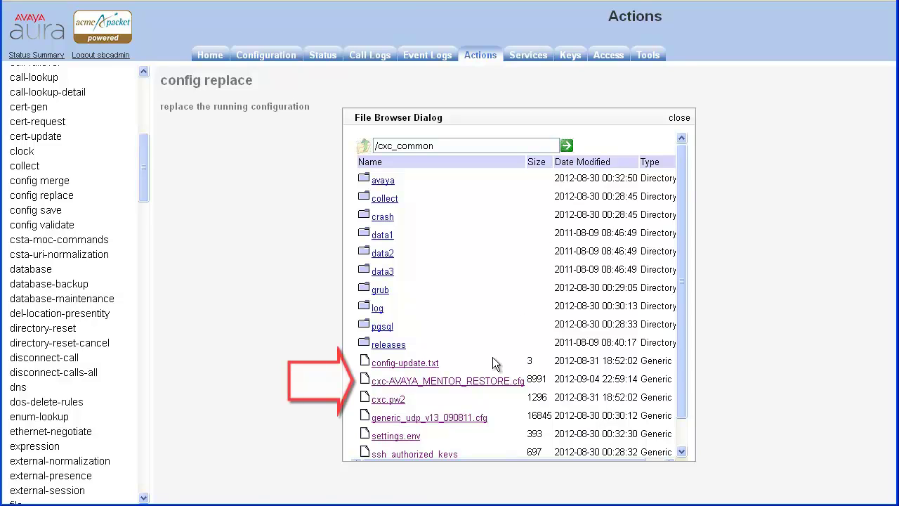
{"action": "left_click", "coordinate": [482, 386]}
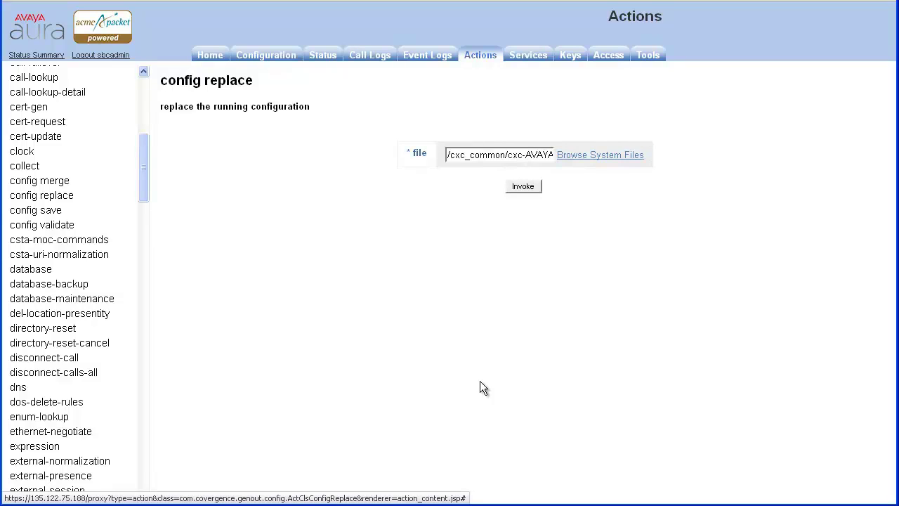
{"action": "left_click", "coordinate": [523, 187]}
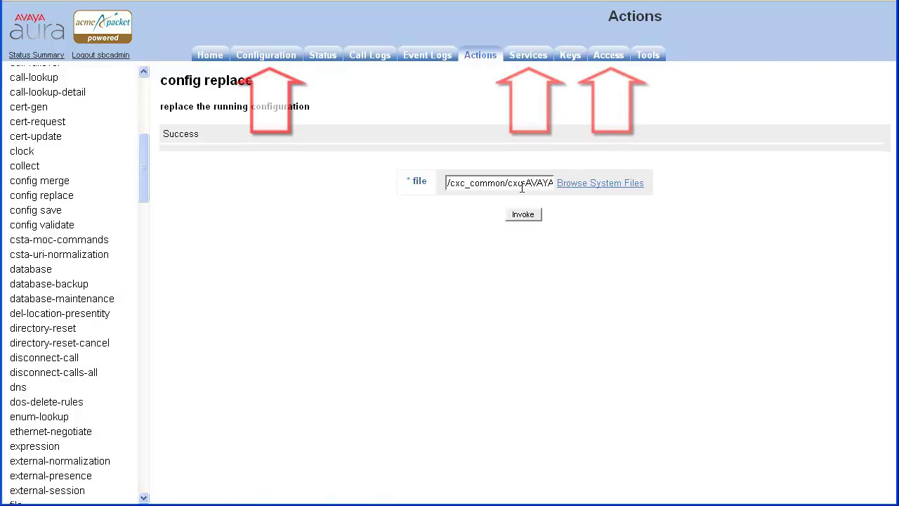
Step: Try to update and save the live configuration, and resolve the conflict by reloading the configuration from the box
{"action": "left_click", "coordinate": [281, 59]}
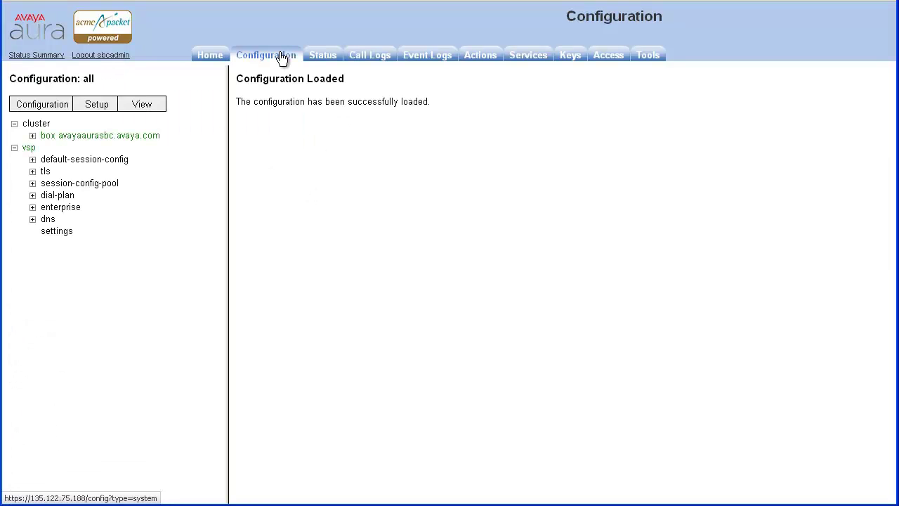
{"action": "left_click", "coordinate": [60, 103]}
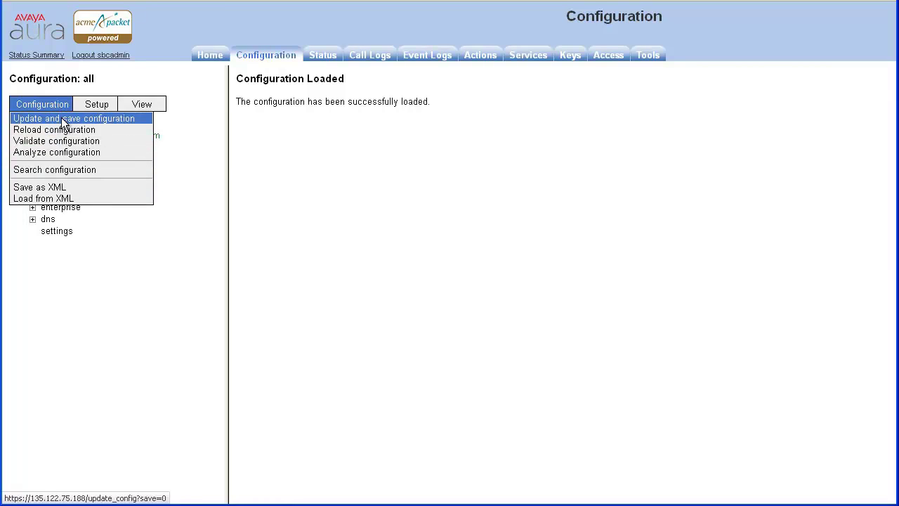
{"action": "left_click", "coordinate": [61, 118]}
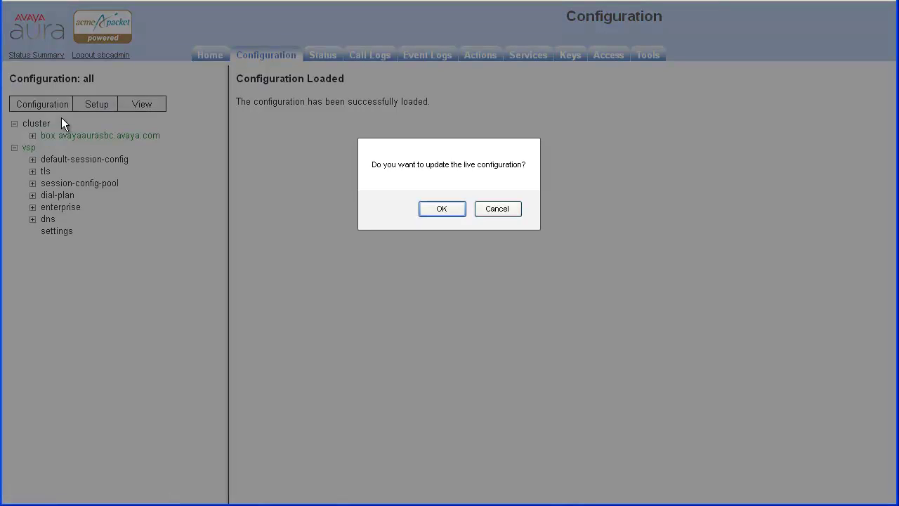
{"action": "left_click", "coordinate": [437, 208]}
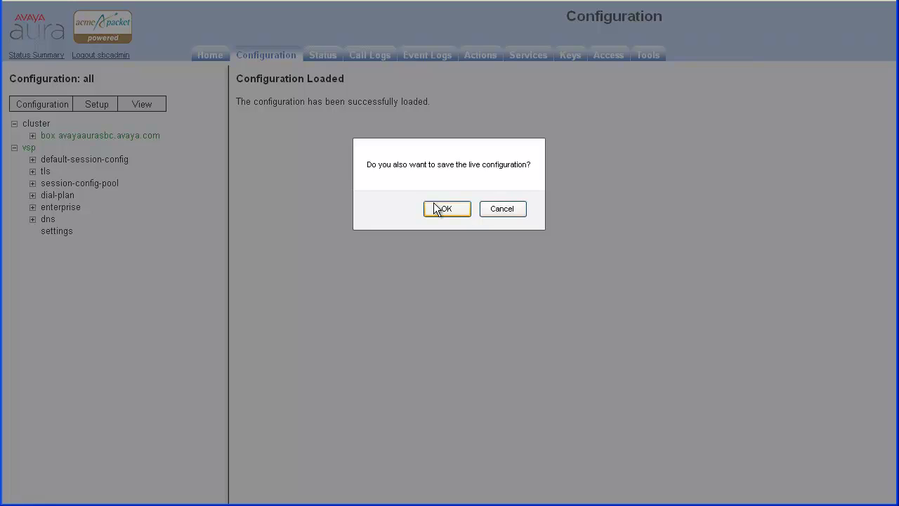
{"action": "left_click", "coordinate": [436, 208]}
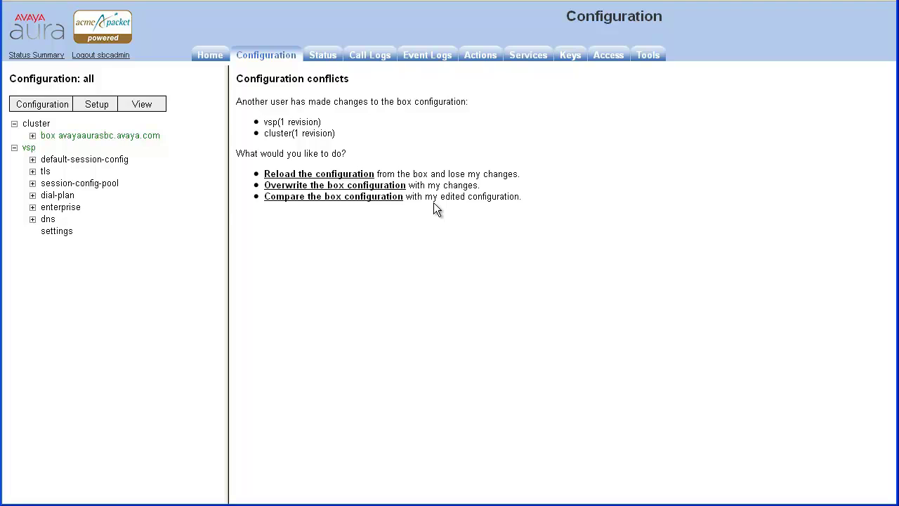
{"action": "left_click", "coordinate": [354, 179]}
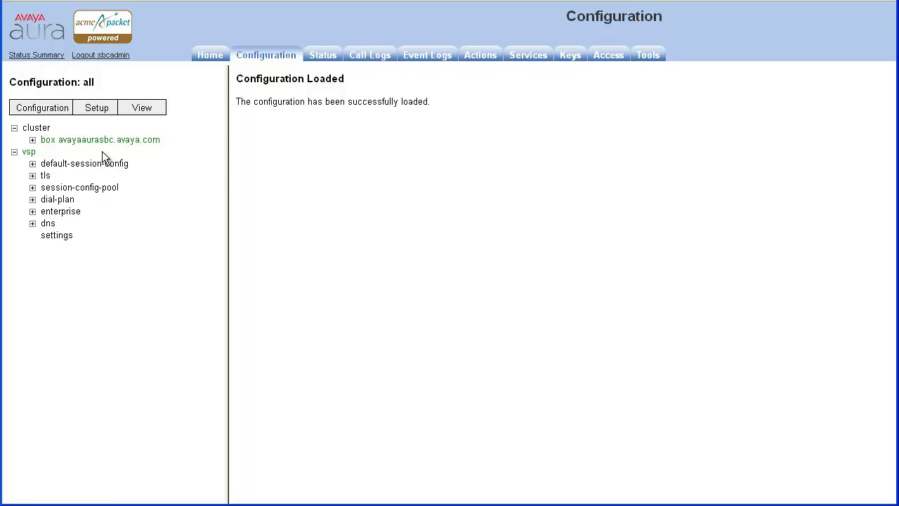
Step: Open the web port settings of ip inside on interface eth0 under the cluster's box
{"action": "left_click", "coordinate": [32, 140]}
{"action": "left_click", "coordinate": [50, 152]}
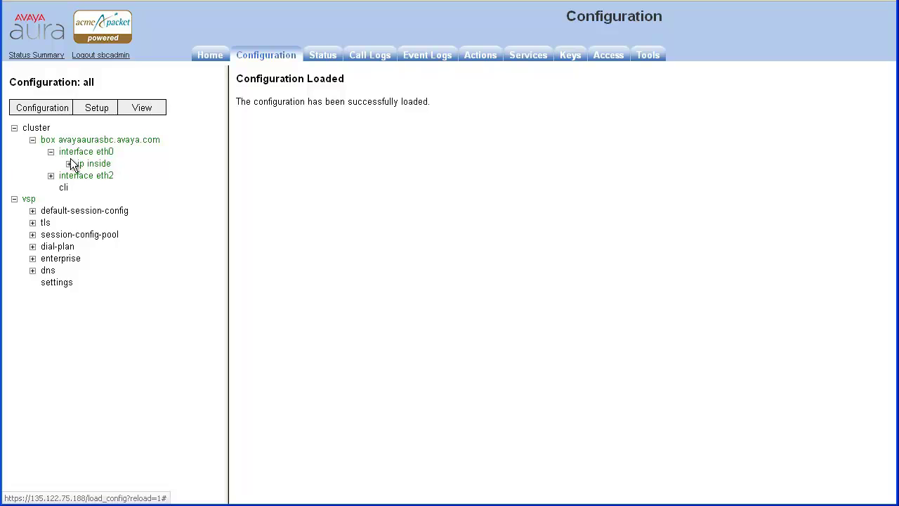
{"action": "left_click", "coordinate": [69, 164]}
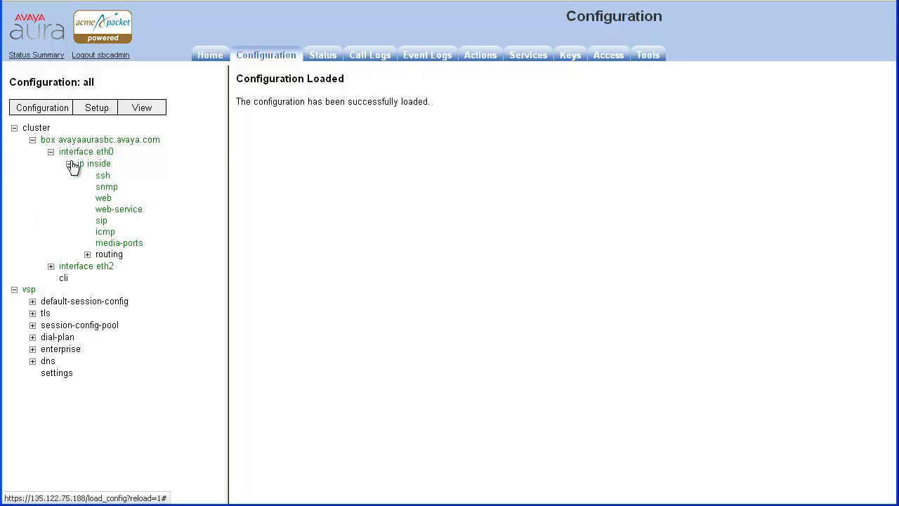
{"action": "left_click", "coordinate": [106, 198]}
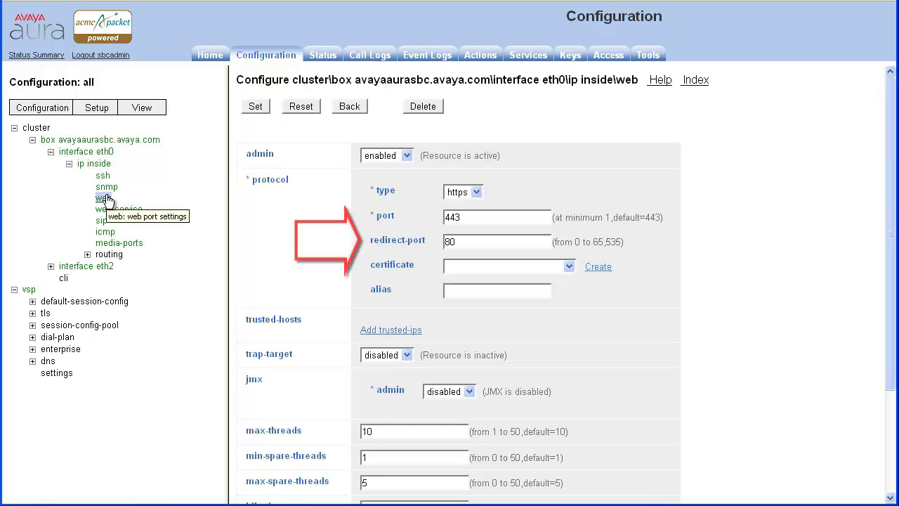